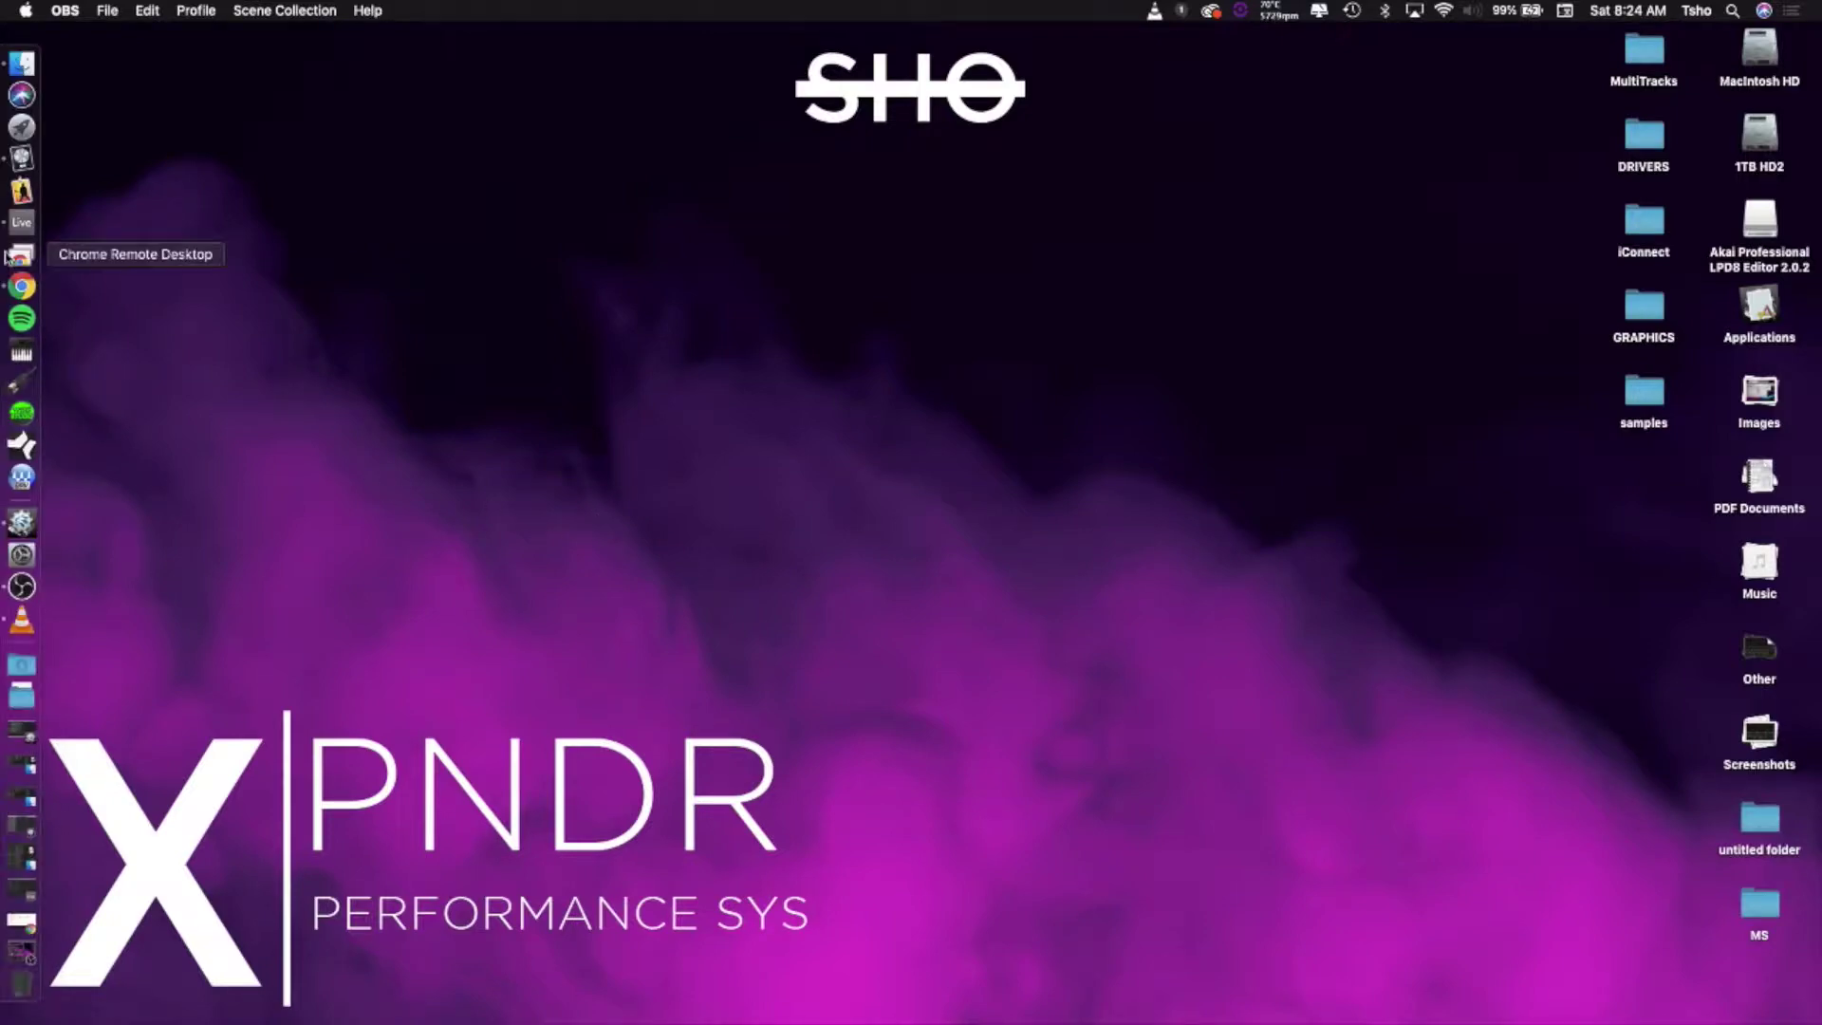
Leave the browser, move the Finder window higher, and preview LifeSine.vst in the VST folder.
{"action": "left_click", "coordinate": [20, 284]}
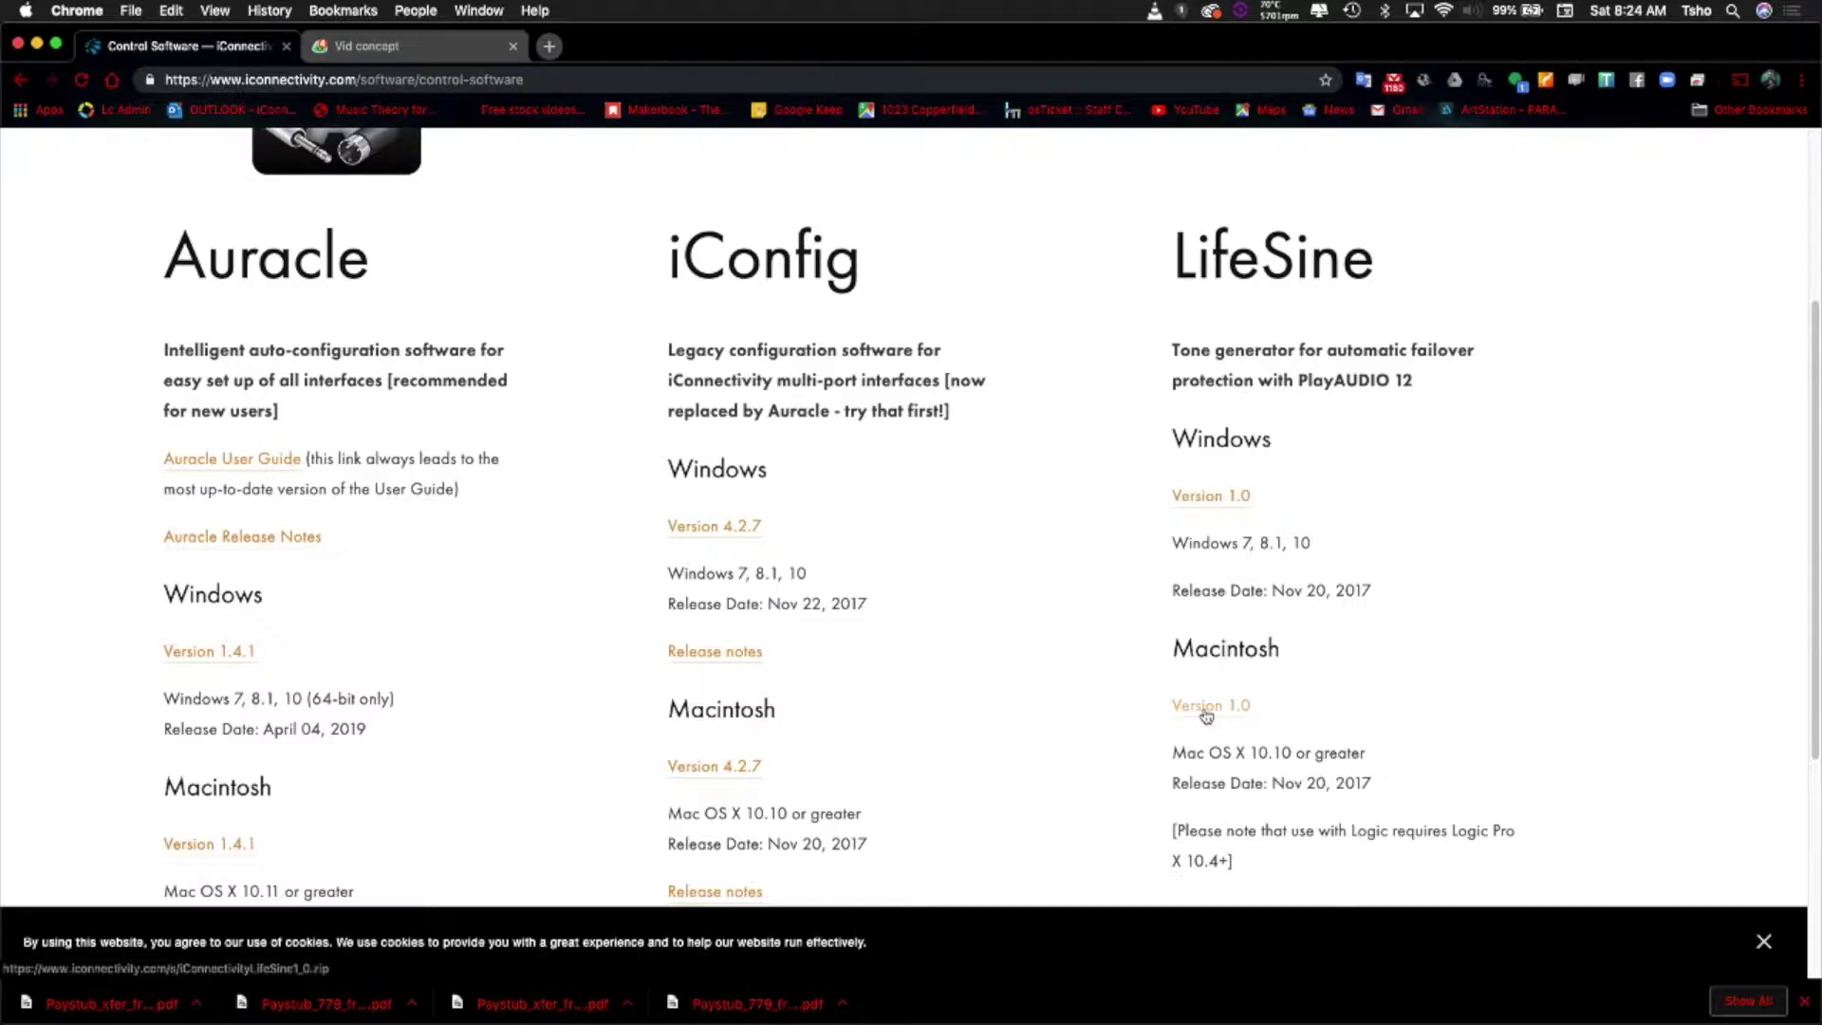
{"action": "left_click", "coordinate": [37, 45]}
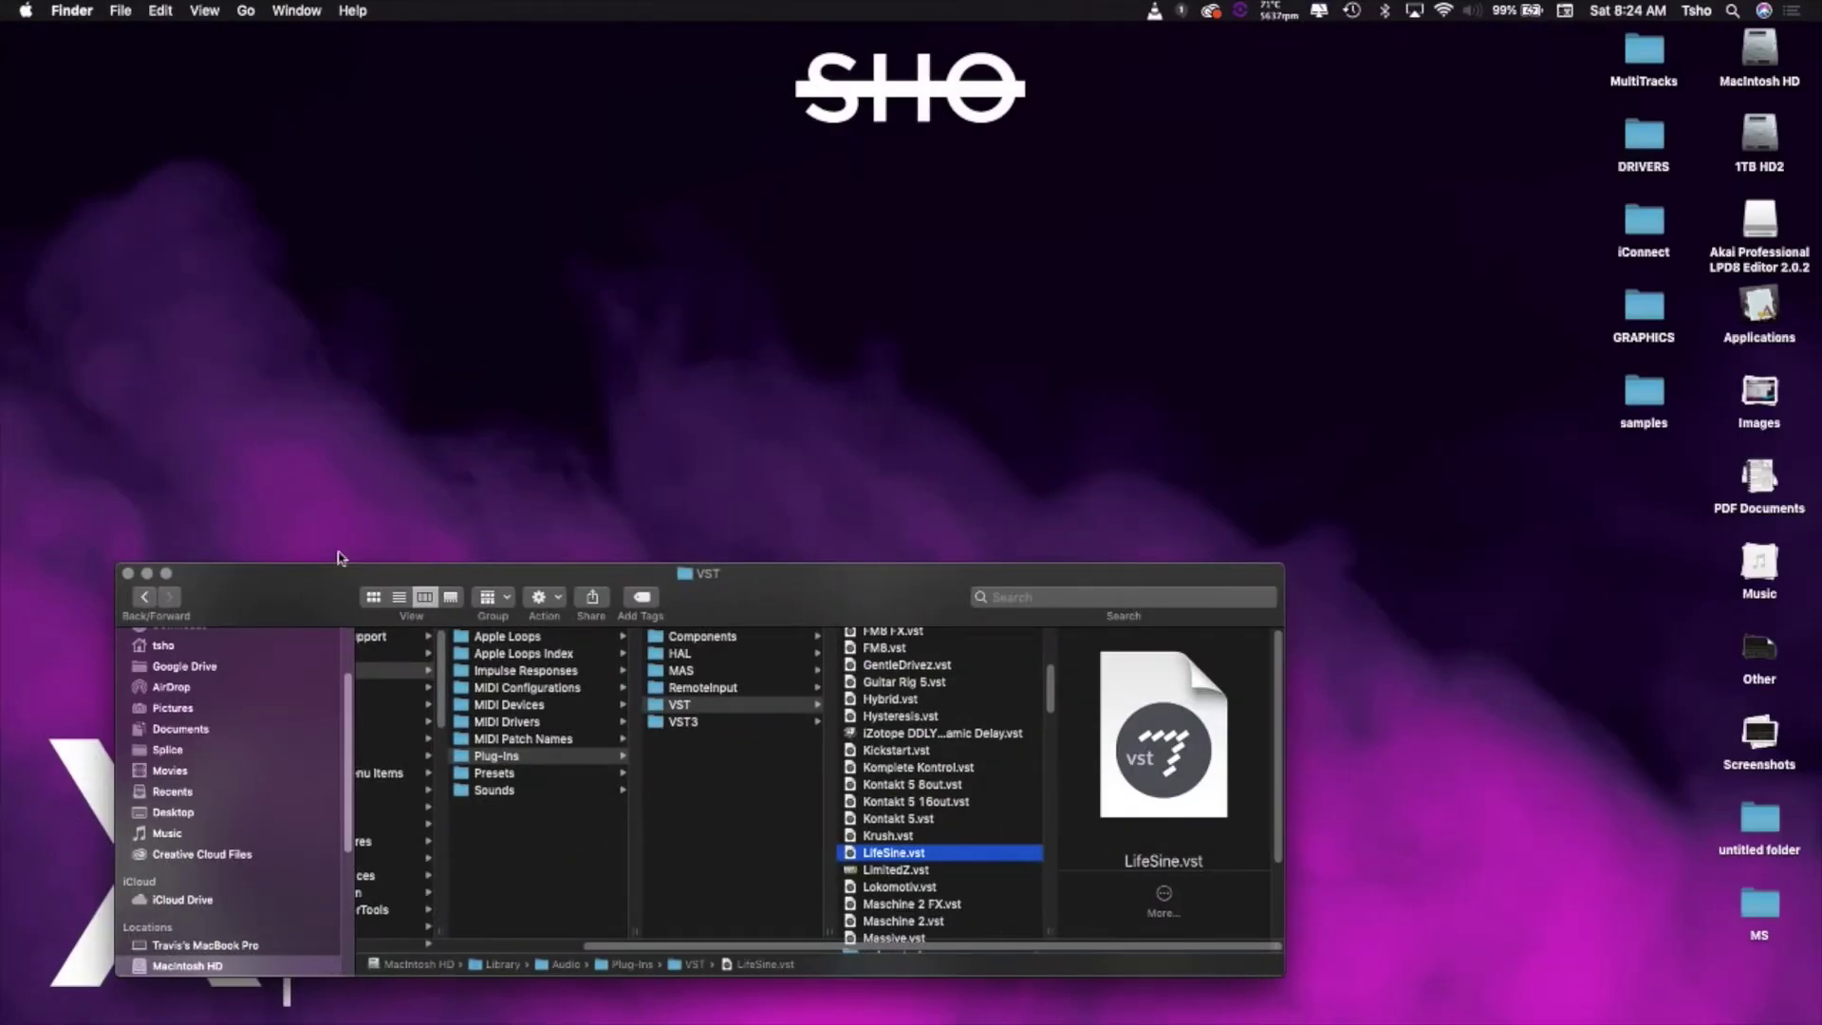
{"action": "left_click_drag", "start_coordinate": [697, 574], "coordinate": [750, 213]}
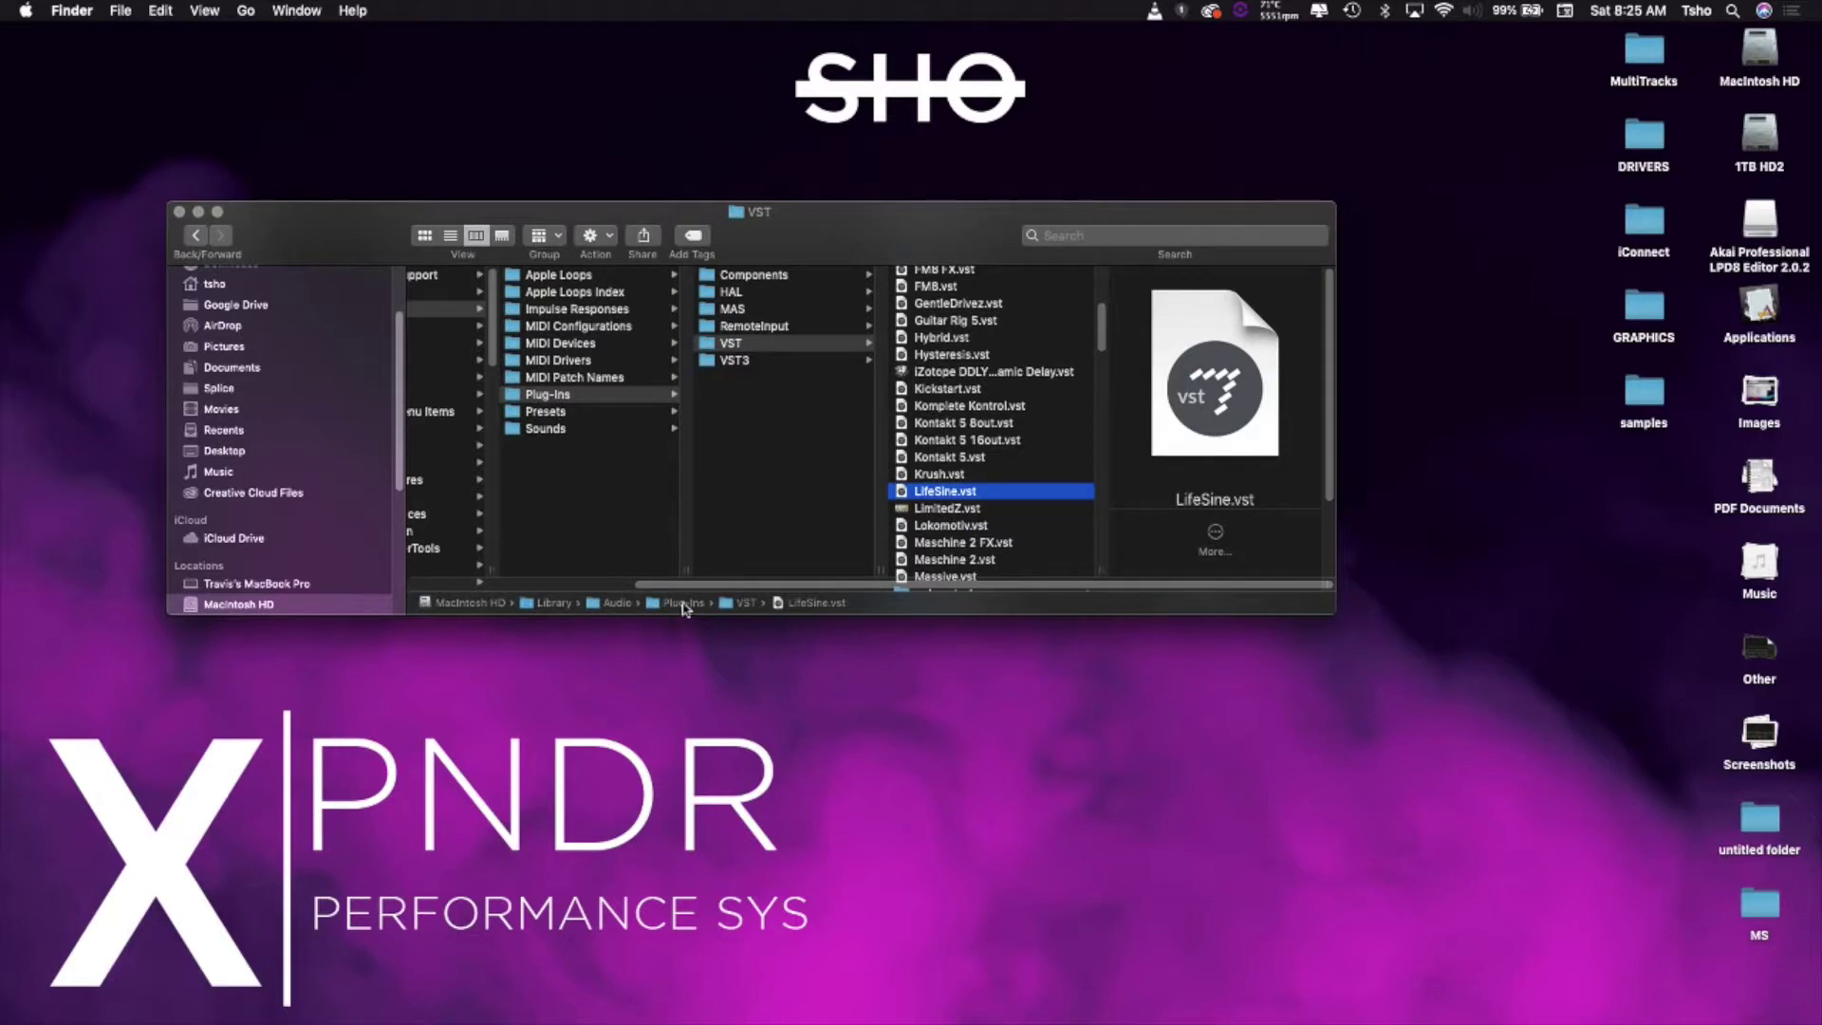
{"action": "left_click", "coordinate": [765, 348]}
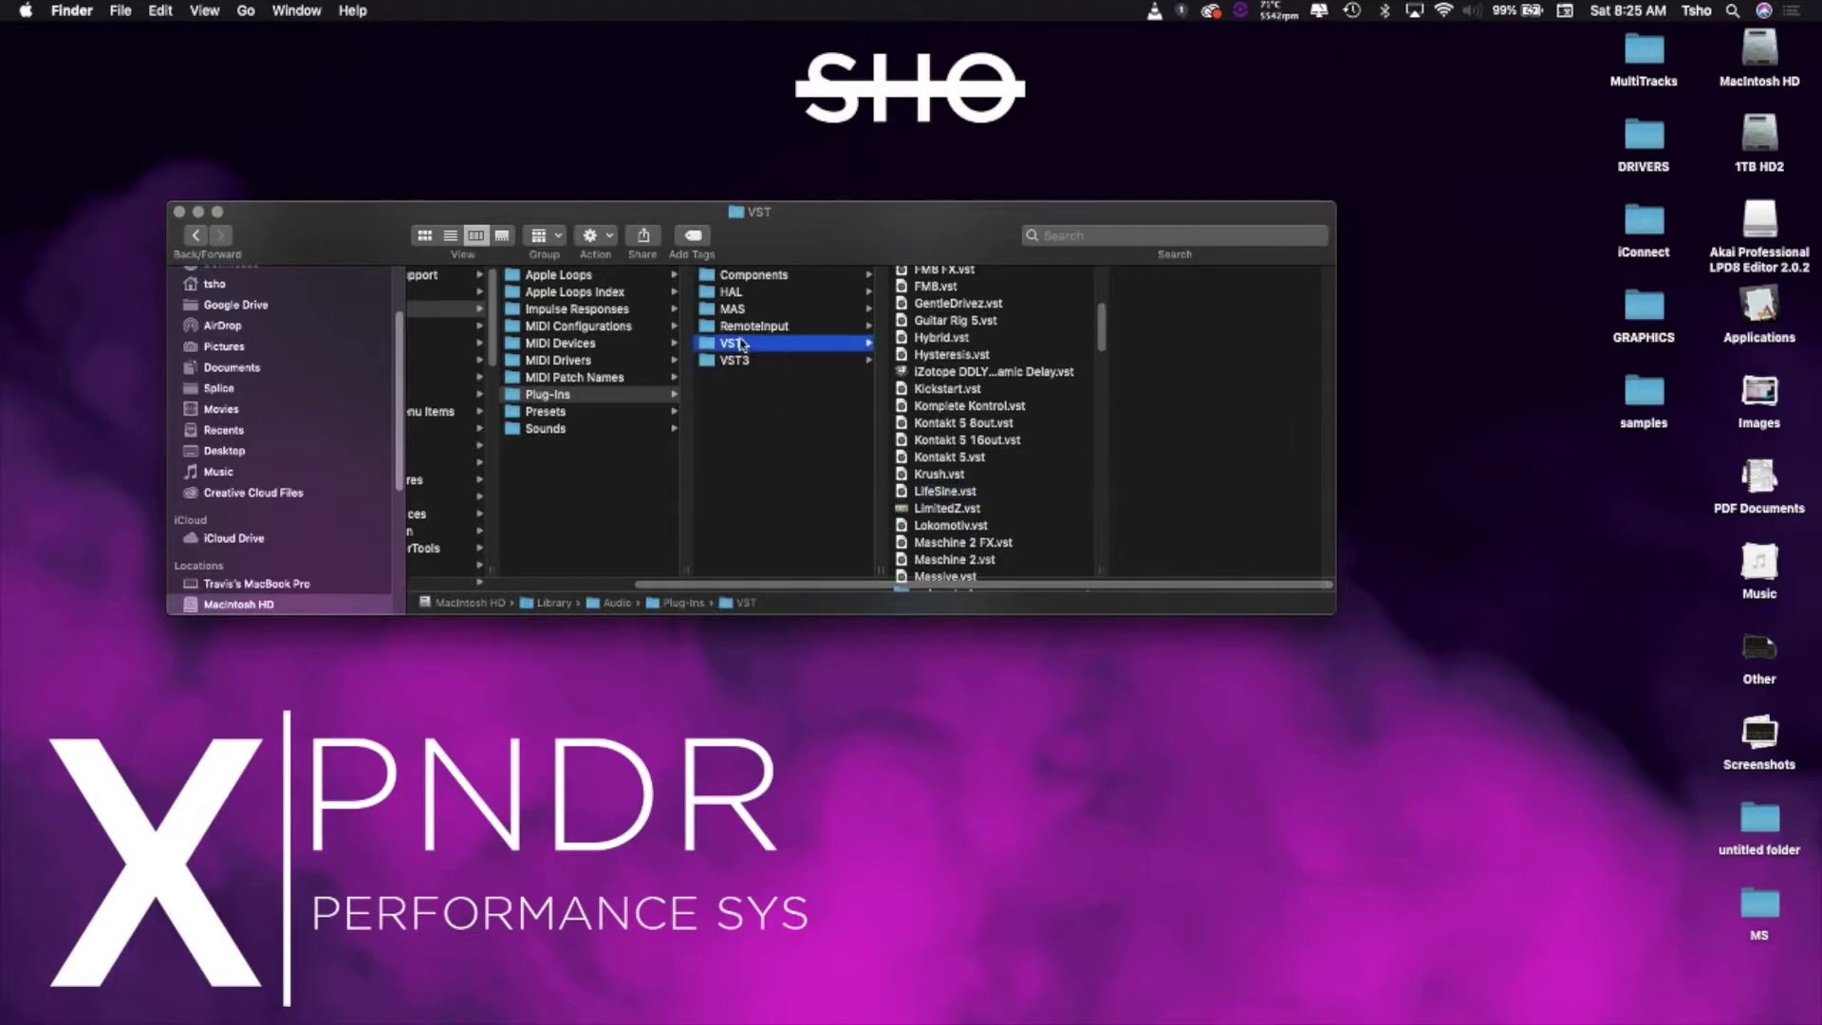
{"action": "left_click", "coordinate": [951, 492]}
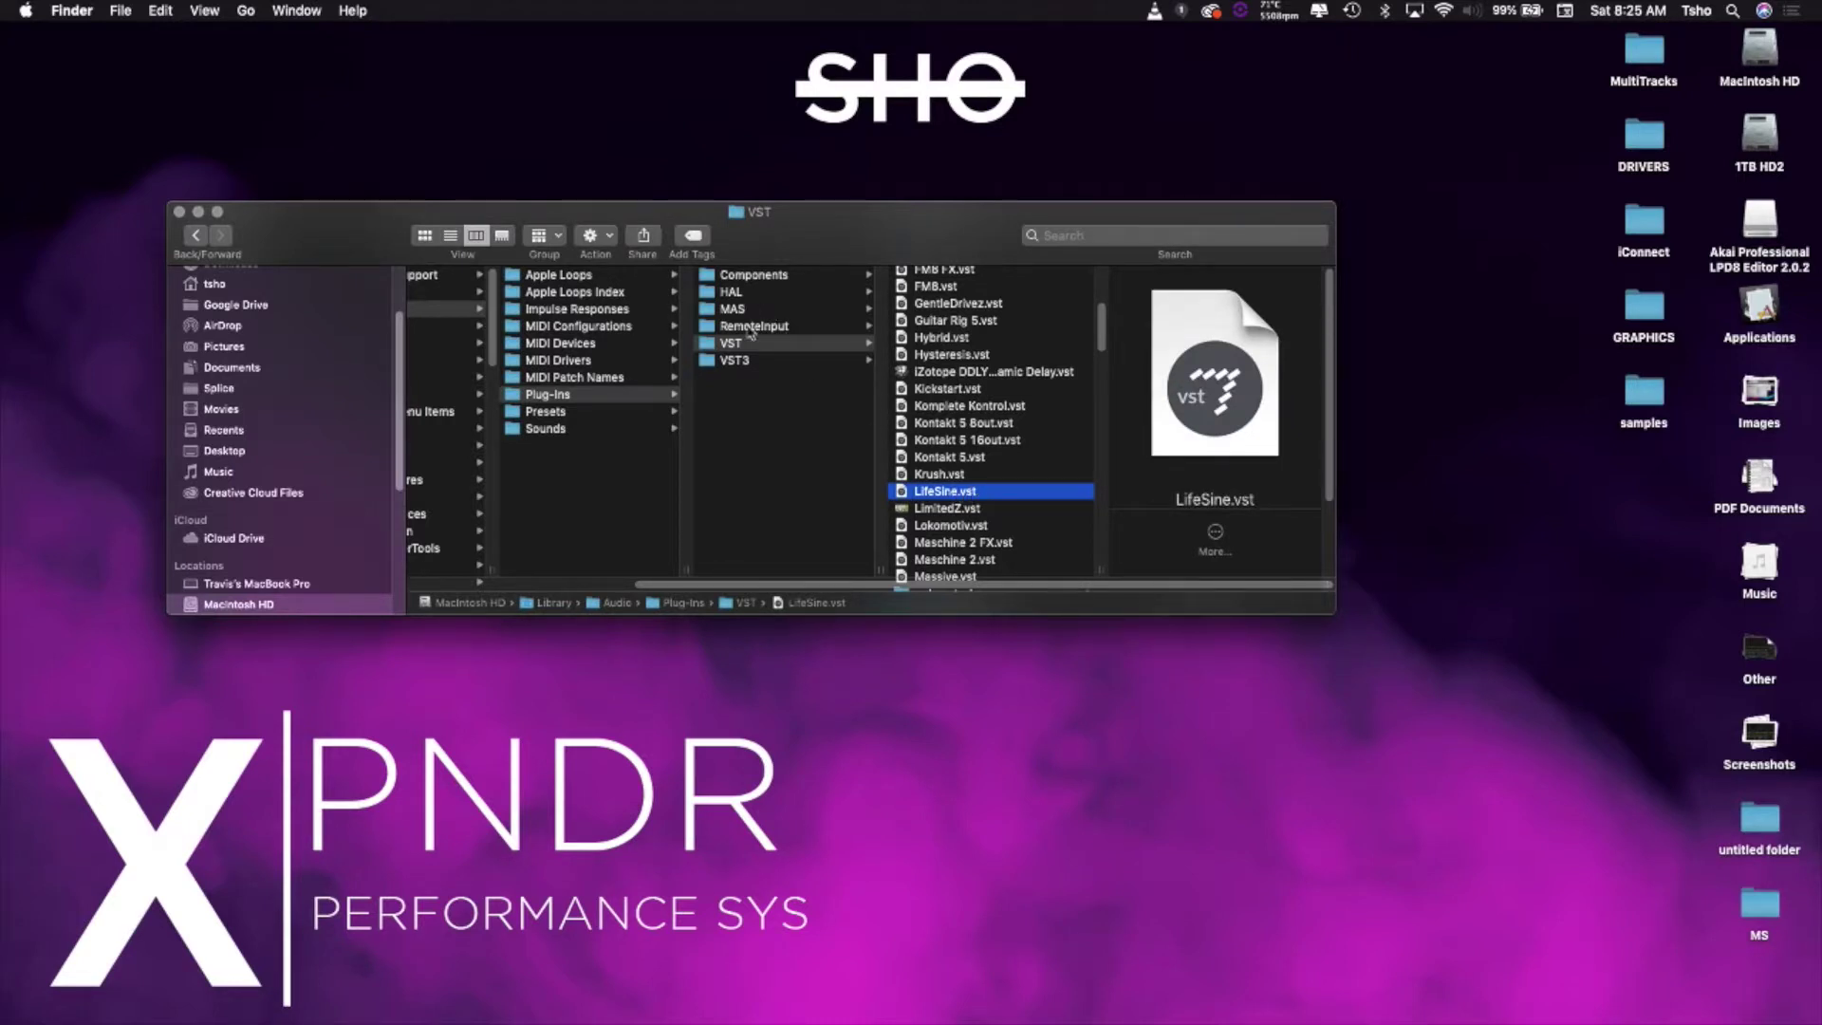
Open Plug-Ins › Components and select LifeSine.component to confirm it is installed.
{"action": "left_click", "coordinate": [759, 276]}
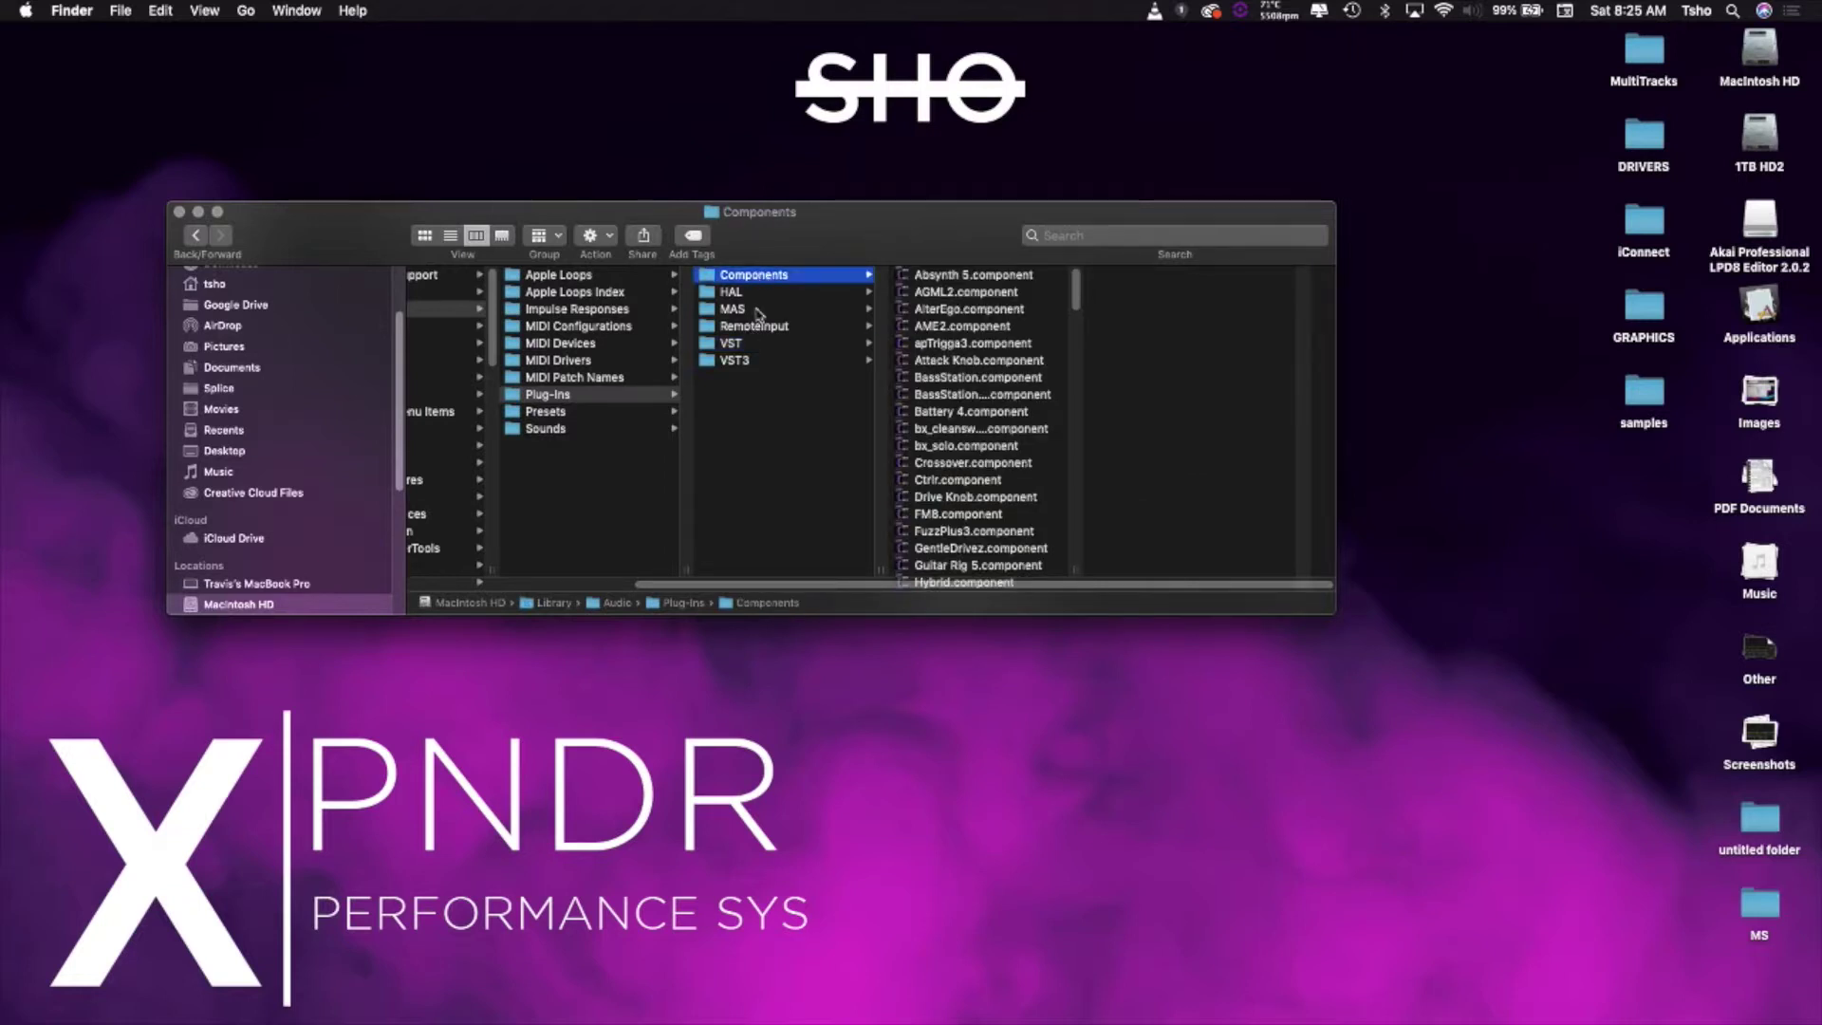
{"action": "scroll", "coordinate": [954, 496], "scroll_direction": "down", "scroll_amount": 2}
{"action": "scroll", "coordinate": [953, 496], "scroll_direction": "down", "scroll_amount": 2}
{"action": "scroll", "coordinate": [954, 496], "scroll_direction": "down", "scroll_amount": 2}
{"action": "scroll", "coordinate": [955, 496], "scroll_direction": "down", "scroll_amount": 3}
{"action": "scroll", "coordinate": [954, 496], "scroll_direction": "down", "scroll_amount": 2}
{"action": "scroll", "coordinate": [953, 495], "scroll_direction": "down", "scroll_amount": 2}
{"action": "scroll", "coordinate": [945, 537], "scroll_direction": "down", "scroll_amount": 1}
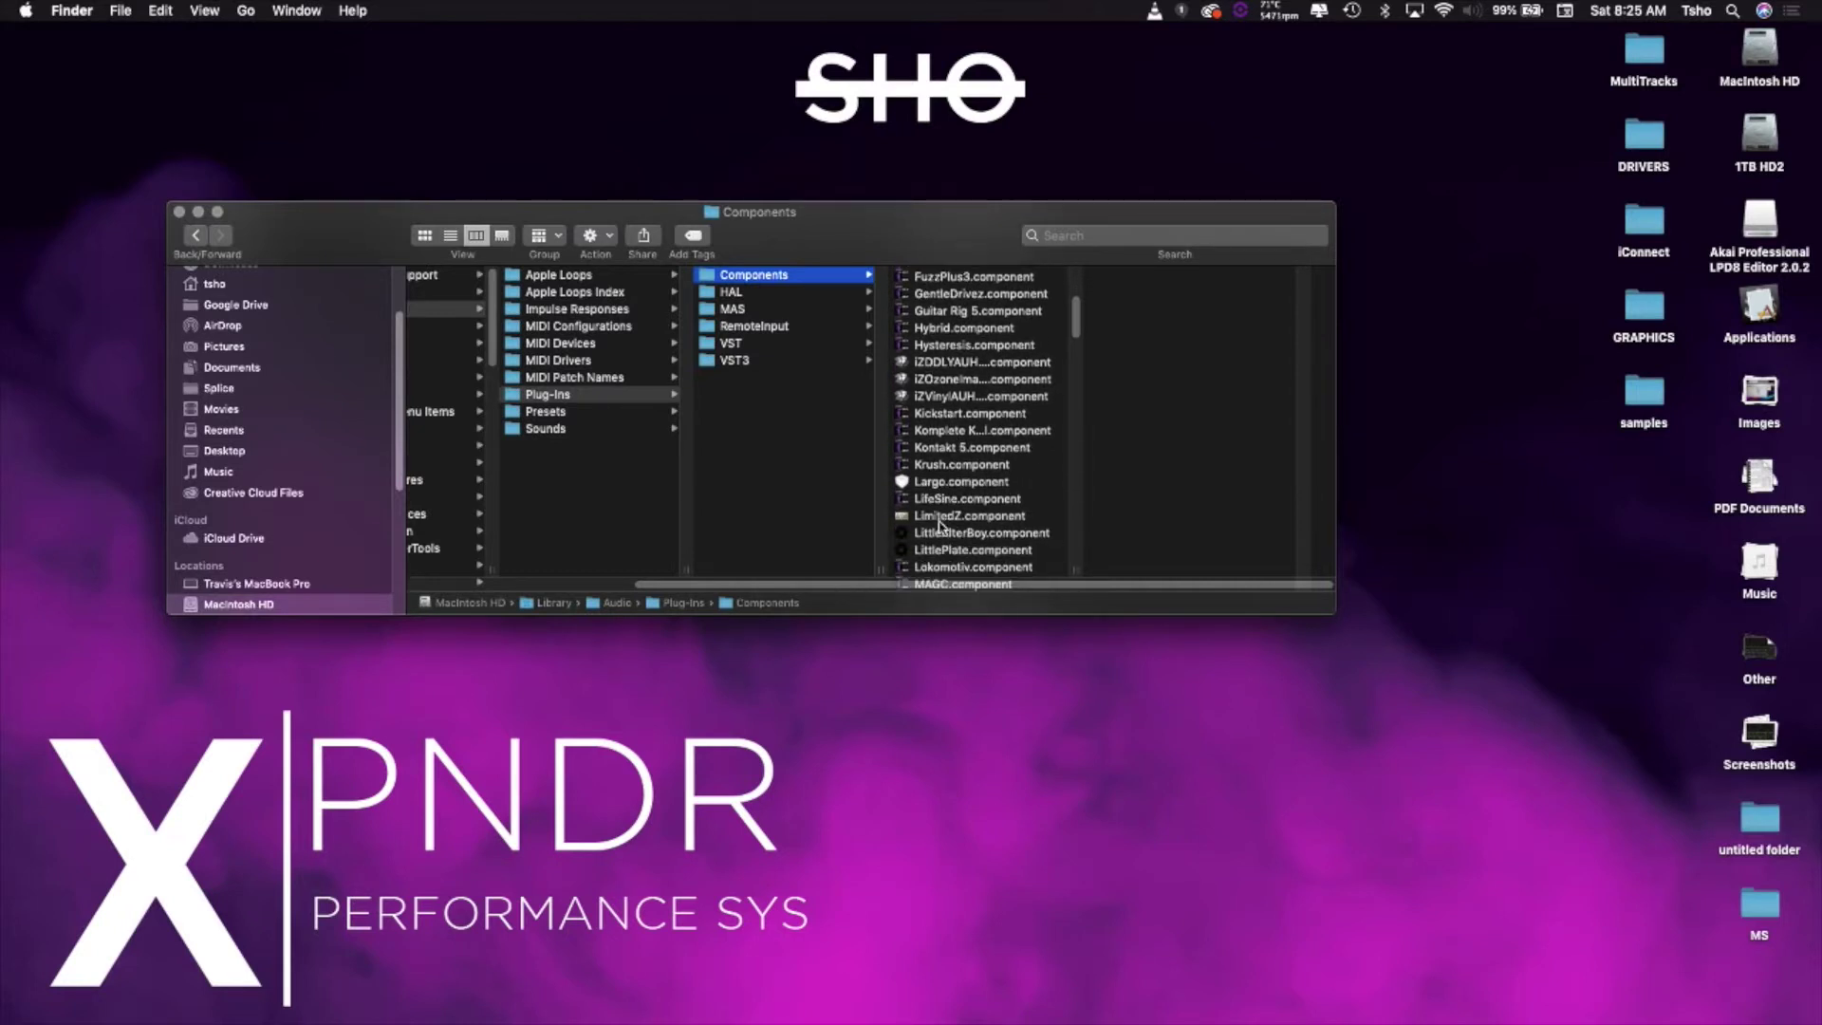
{"action": "left_click", "coordinate": [941, 502]}
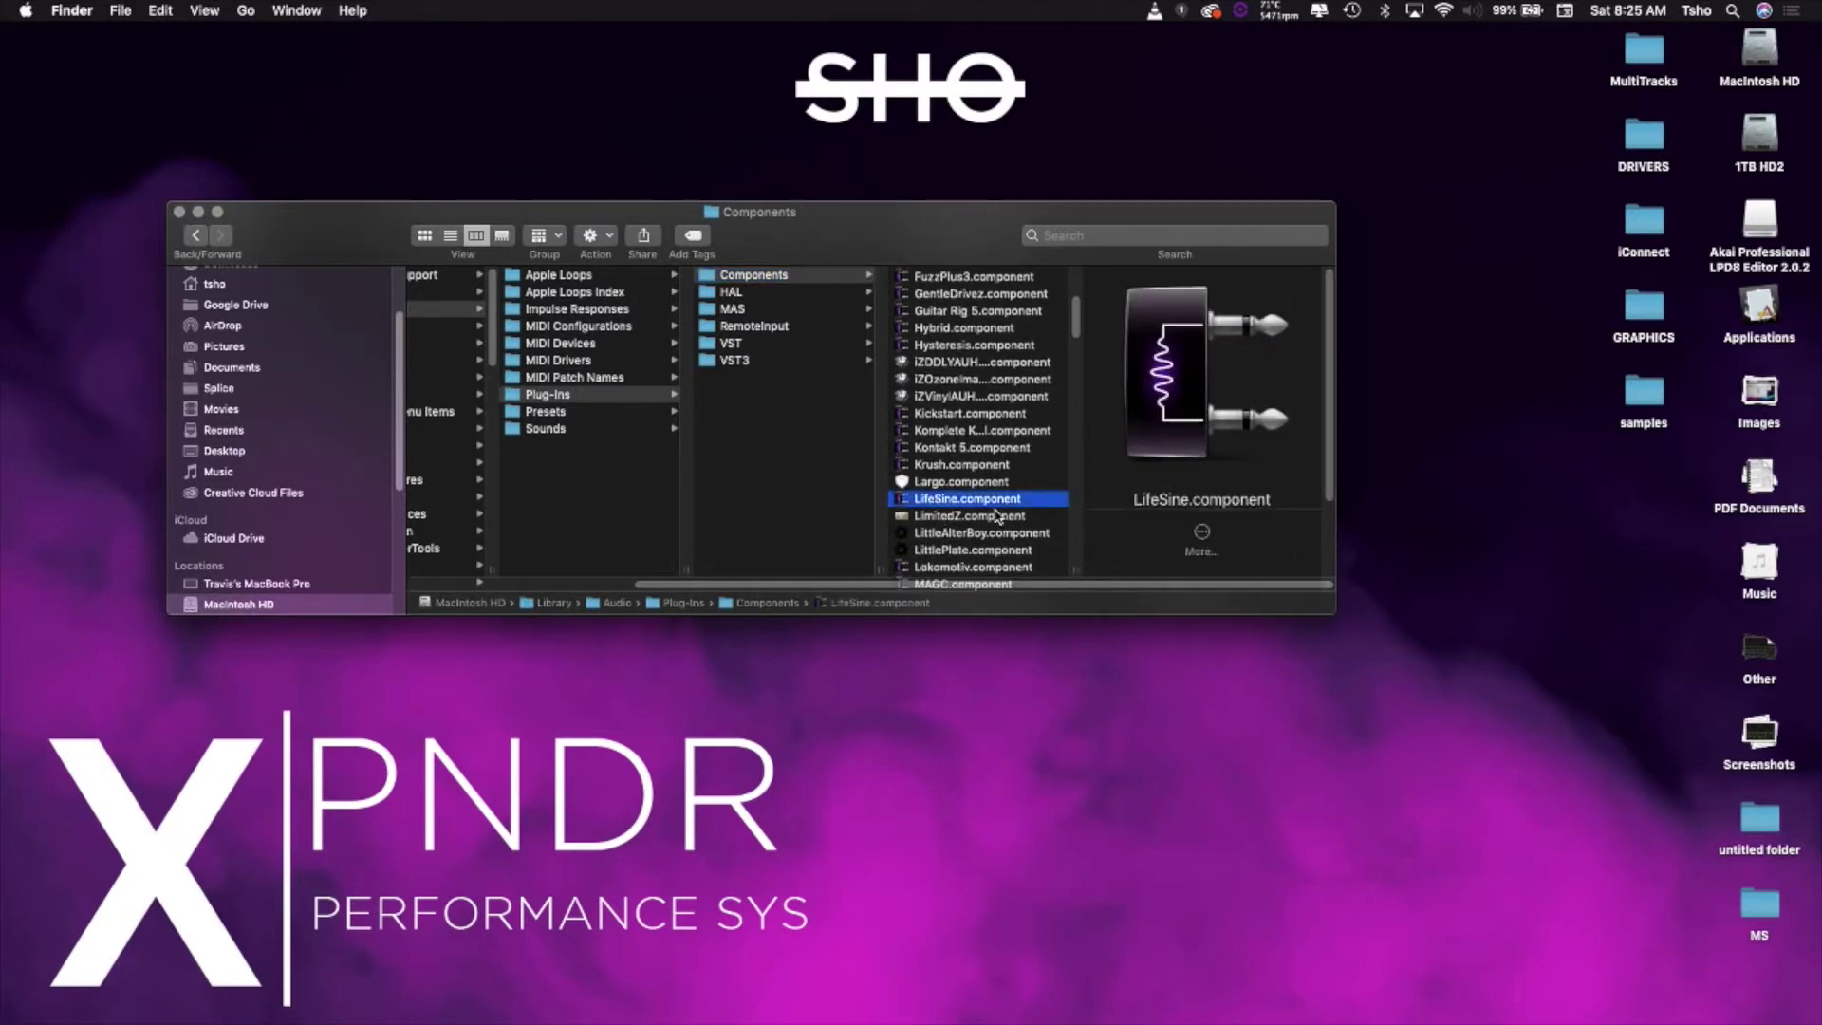